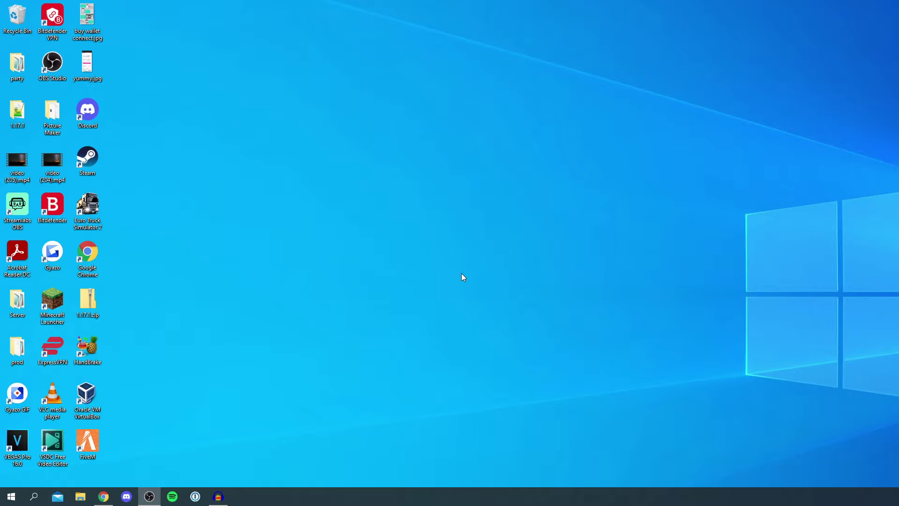
Search Google for 'voidswrath' in Chrome and open the Voids Wrath Minecraft Mod Packs site
{"action": "left_click", "coordinate": [103, 497]}
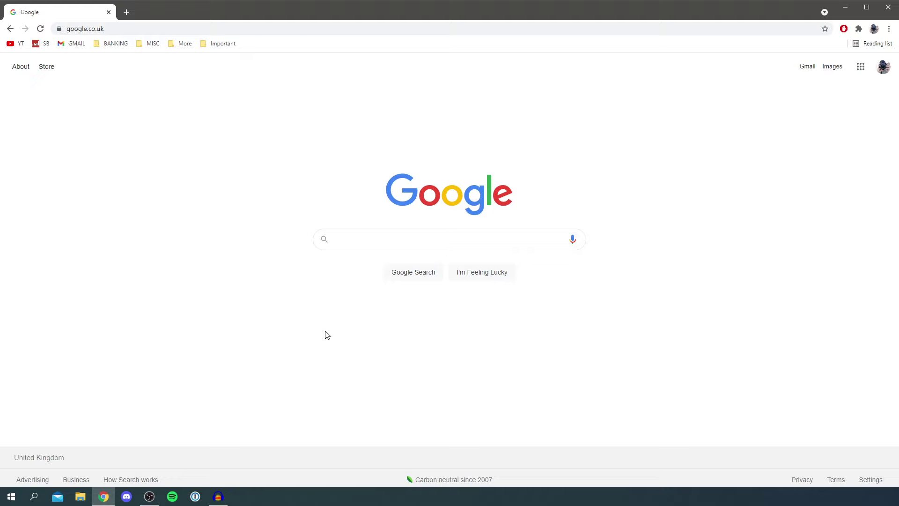
{"action": "left_click", "coordinate": [372, 237]}
{"action": "type", "text": "voidswrath"}
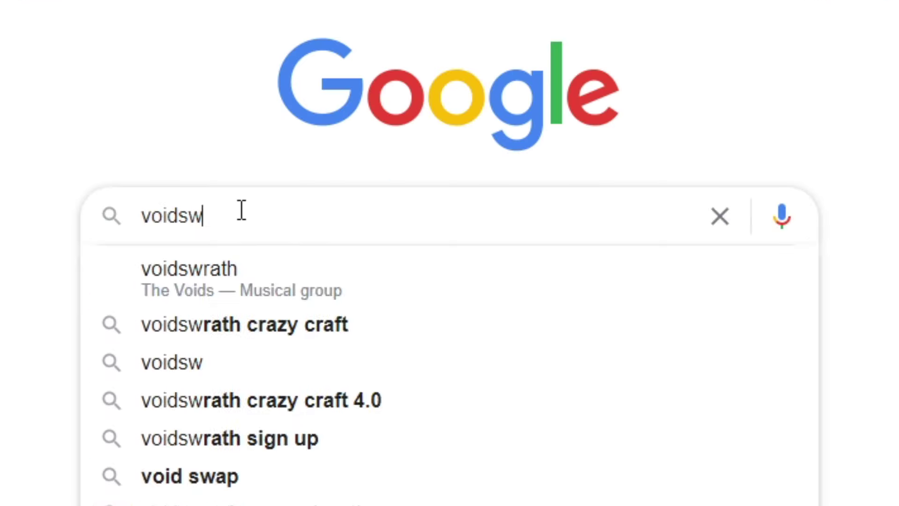
{"action": "key", "text": "Return"}
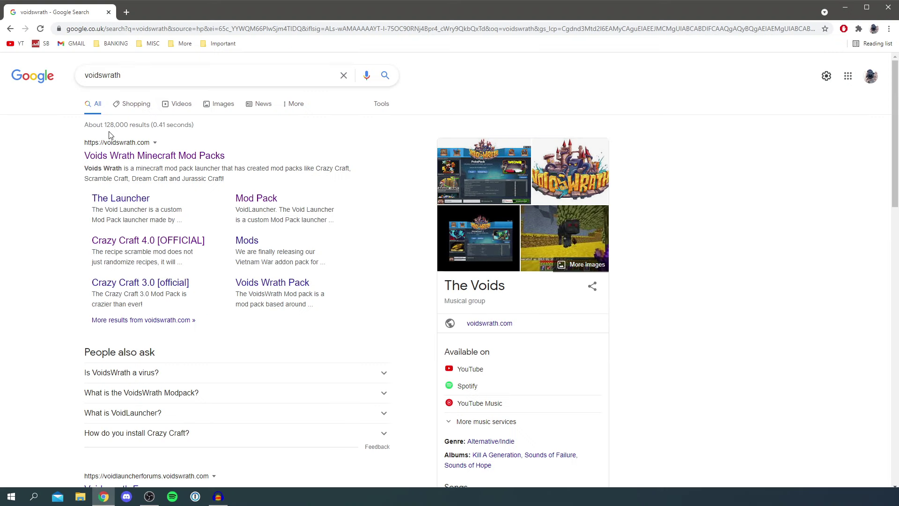
{"action": "left_click", "coordinate": [129, 155]}
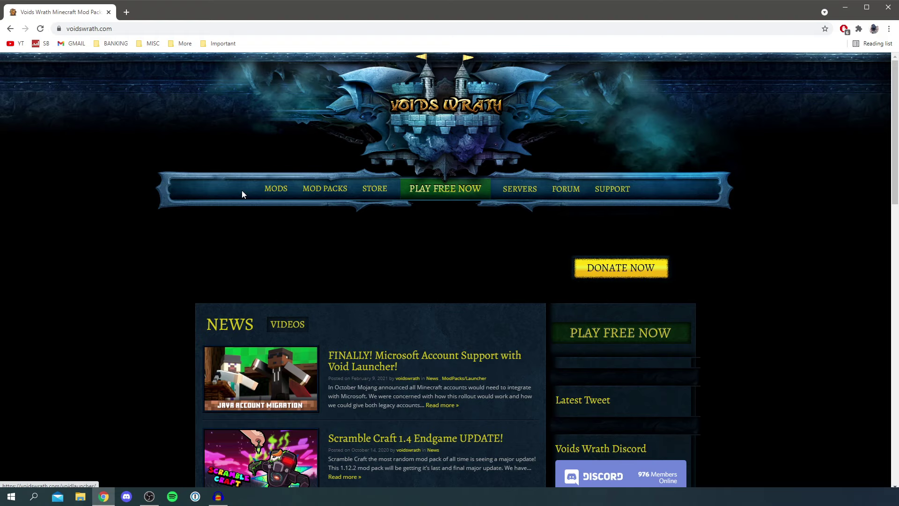
Open the Voids Wrath MOD PACKS page and browse its listings
{"action": "left_click", "coordinate": [330, 193]}
{"action": "scroll", "coordinate": [338, 248], "scroll_direction": "down", "scroll_amount": 3}
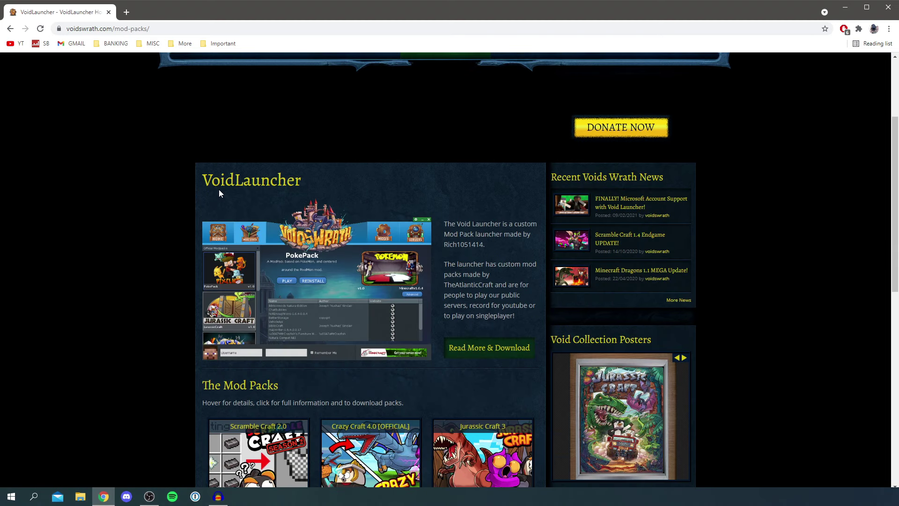
{"action": "scroll", "coordinate": [218, 189], "scroll_direction": "down", "scroll_amount": 2}
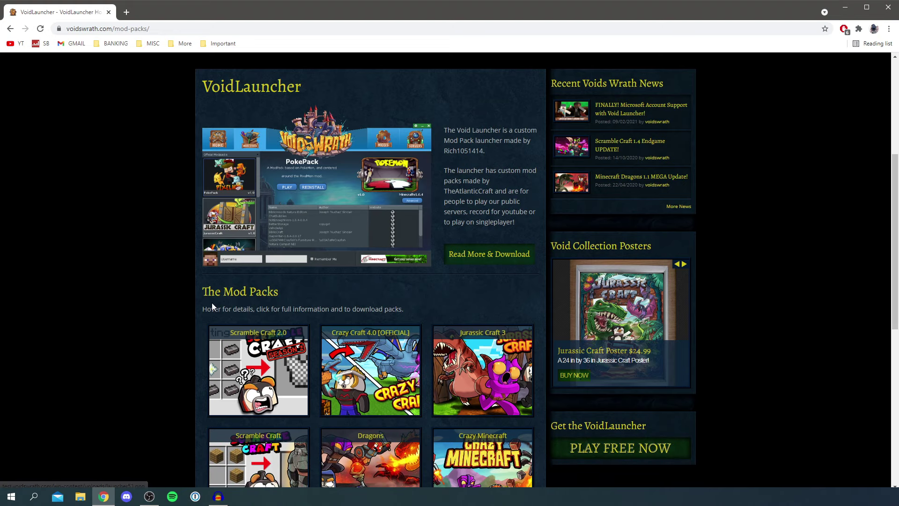
{"action": "scroll", "coordinate": [211, 303], "scroll_direction": "down", "scroll_amount": 1}
{"action": "mouse_move", "coordinate": [485, 326]}
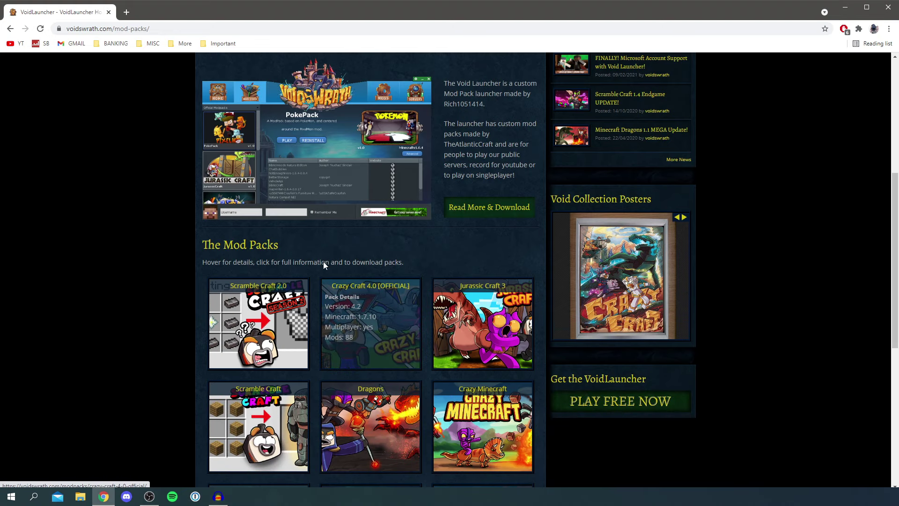
{"action": "scroll", "coordinate": [324, 262], "scroll_direction": "up", "scroll_amount": 2}
{"action": "scroll", "coordinate": [295, 268], "scroll_direction": "up", "scroll_amount": 1}
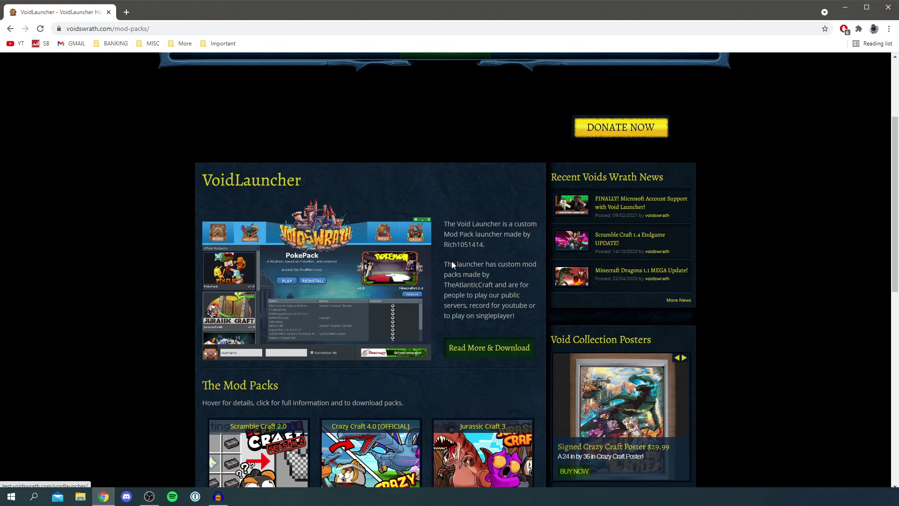
Open the Void Launcher page and scroll to its requirements, installation steps and downloads
{"action": "left_click", "coordinate": [486, 349]}
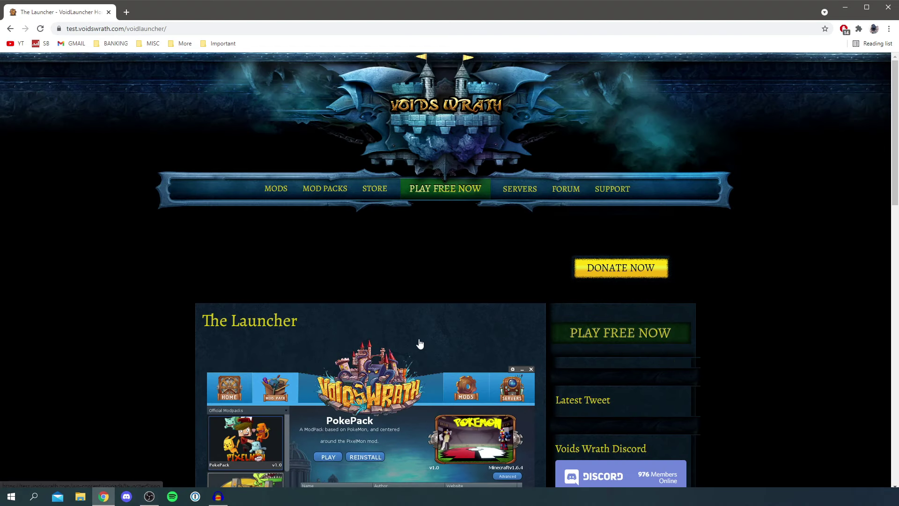
{"action": "scroll", "coordinate": [417, 345], "scroll_direction": "down", "scroll_amount": 6}
{"action": "scroll", "coordinate": [330, 241], "scroll_direction": "down", "scroll_amount": 1}
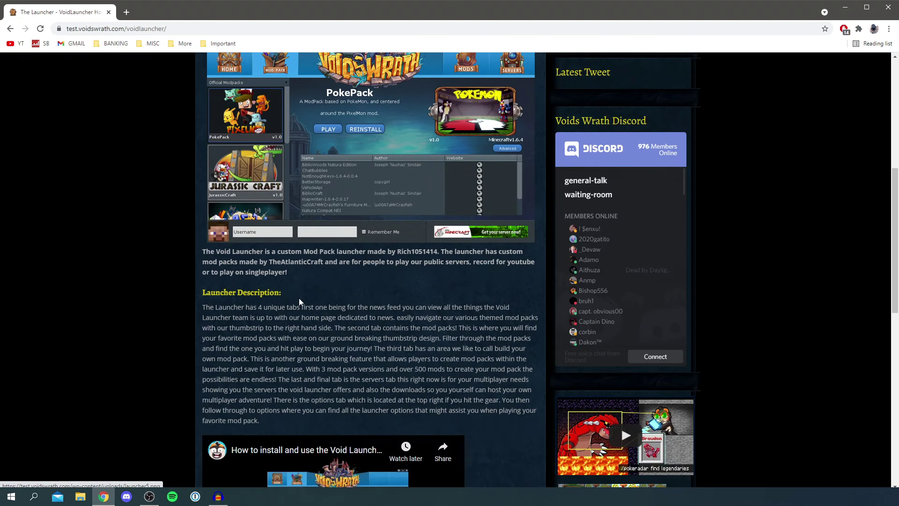
{"action": "scroll", "coordinate": [417, 324], "scroll_direction": "down", "scroll_amount": 2}
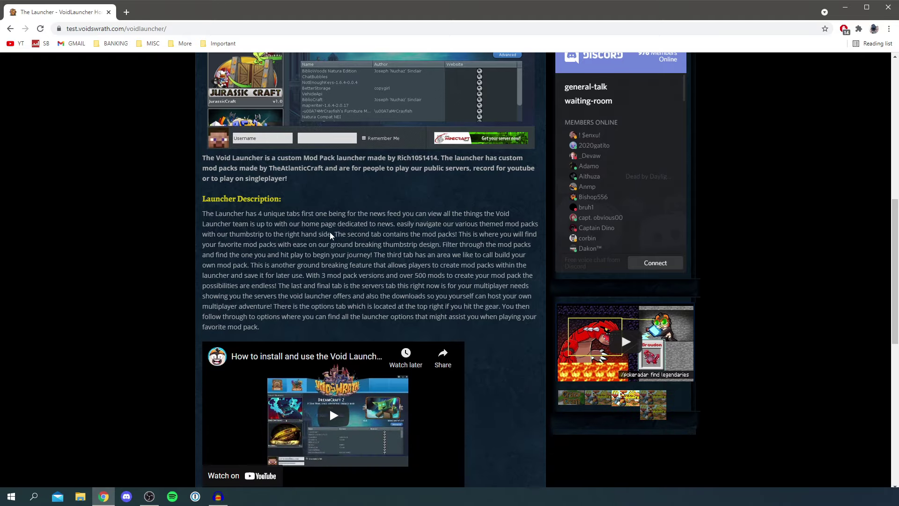
{"action": "scroll", "coordinate": [302, 243], "scroll_direction": "down", "scroll_amount": 2}
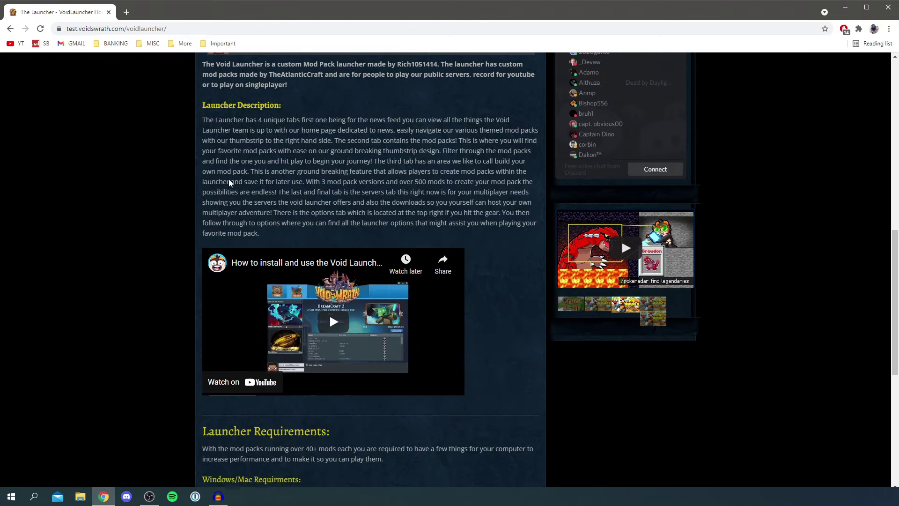
{"action": "scroll", "coordinate": [228, 178], "scroll_direction": "down", "scroll_amount": 5}
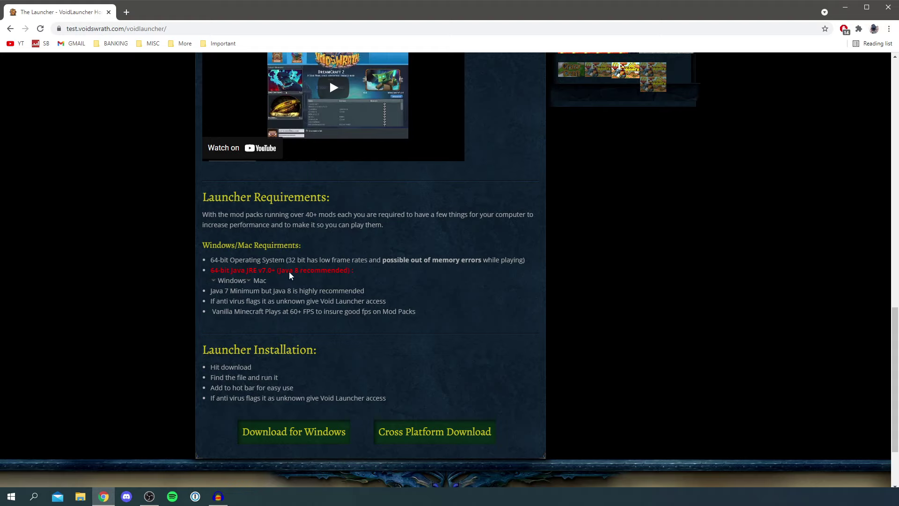
{"action": "left_click", "coordinate": [127, 16]}
{"action": "type", "text": "java"}
{"action": "key", "text": "Return"}
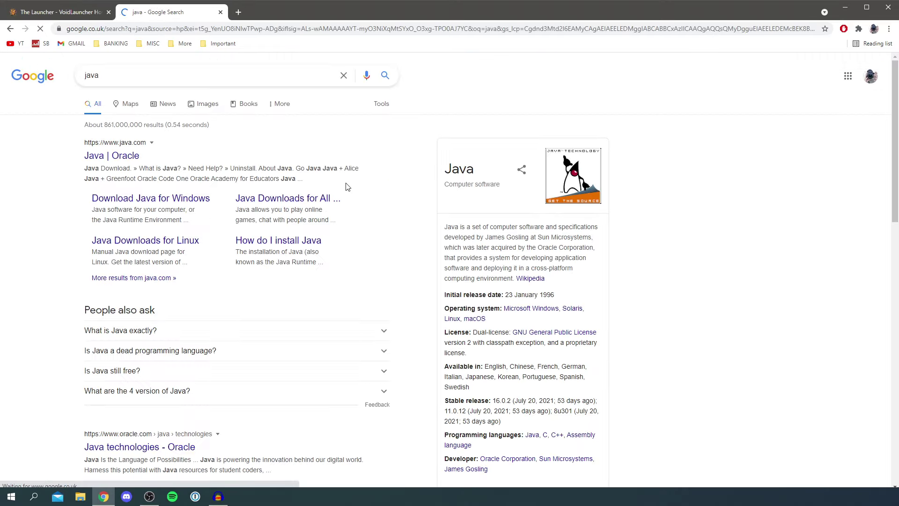
{"action": "left_click", "coordinate": [108, 156]}
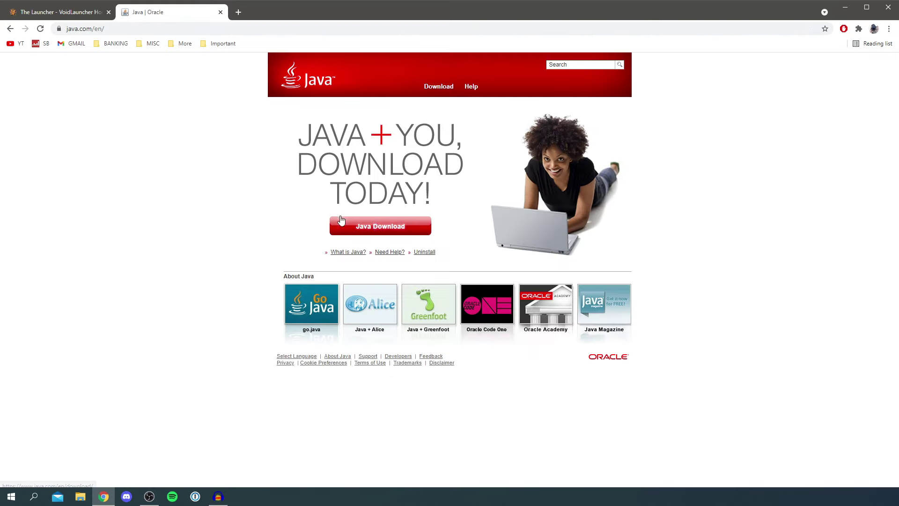
{"action": "left_click", "coordinate": [373, 227]}
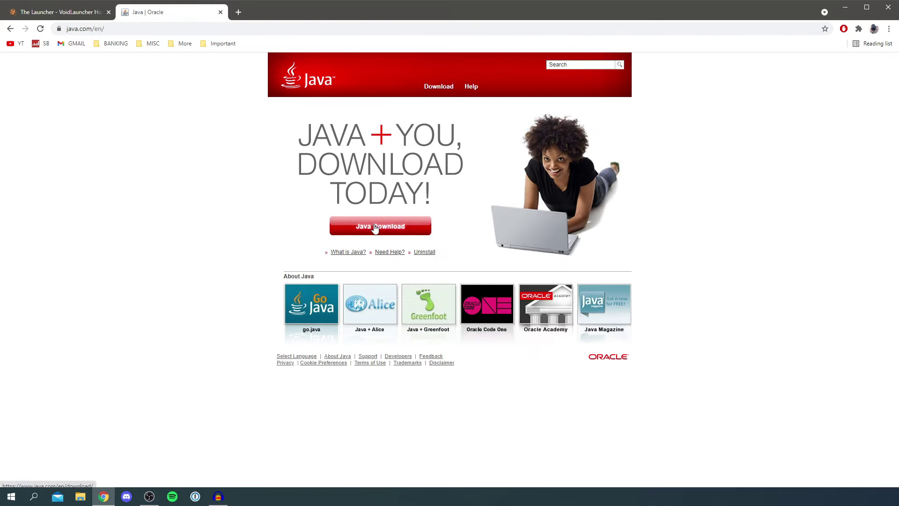
{"action": "left_click", "coordinate": [220, 12]}
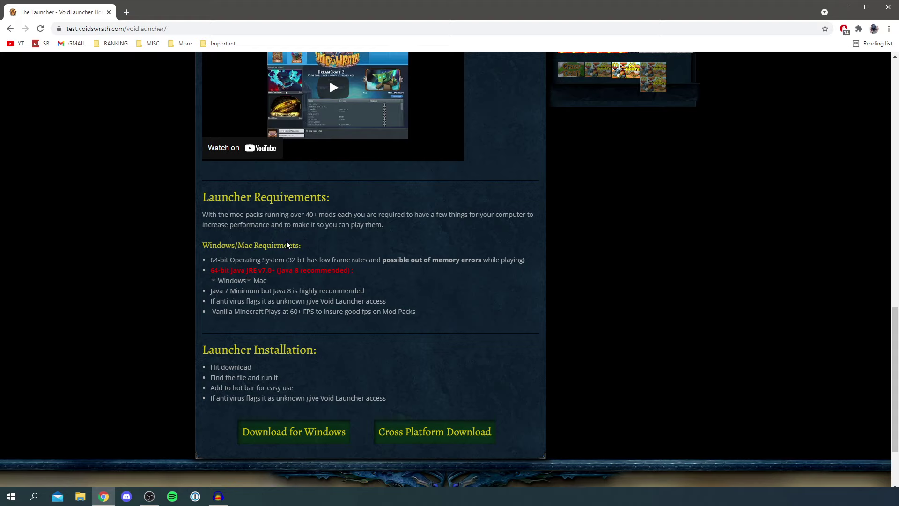
Download VoidLauncher.zip for Windows and shrink Chrome to reveal the desktop
{"action": "scroll", "coordinate": [305, 239], "scroll_direction": "down", "scroll_amount": 1}
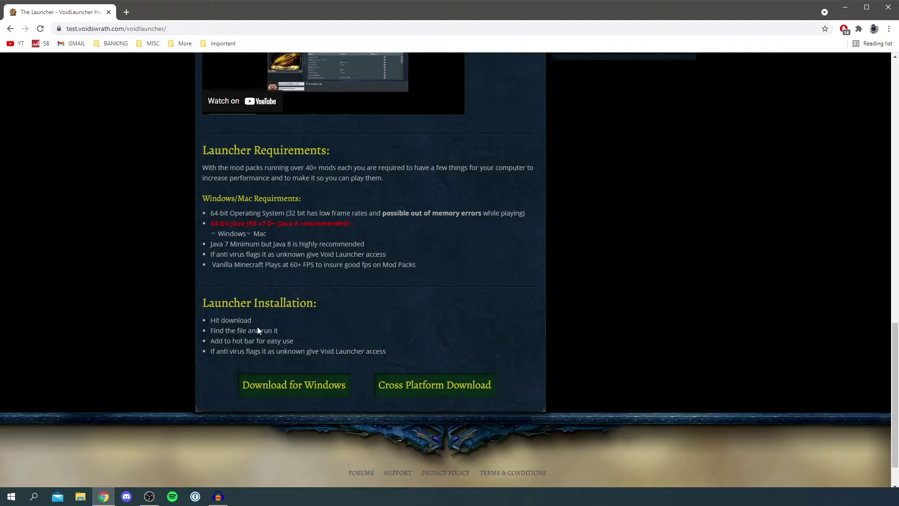
{"action": "left_click", "coordinate": [301, 385]}
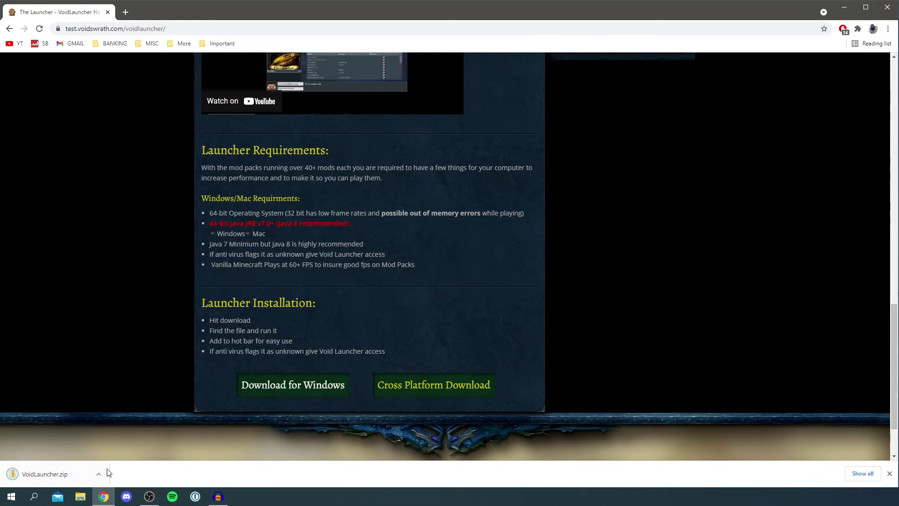
{"action": "left_click_drag", "start_coordinate": [215, 10], "coordinate": [555, 17]}
Drag VoidLauncher.zip from the download bar onto the desktop, then minimise Chrome
{"action": "left_click_drag", "start_coordinate": [375, 480], "coordinate": [172, 122]}
{"action": "left_click_drag", "start_coordinate": [117, 29], "coordinate": [116, 29]}
{"action": "left_click_drag", "start_coordinate": [847, 28], "coordinate": [601, 64]}
{"action": "key", "text": "super+d"}
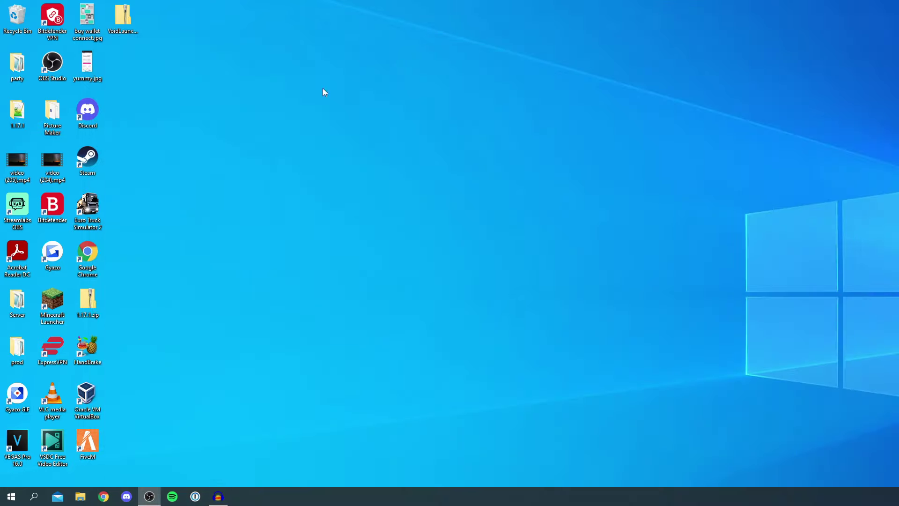
Extract all 302 items of VoidLauncher.zip into a Desktop\VoidLauncher folder
{"action": "double_click", "coordinate": [128, 27]}
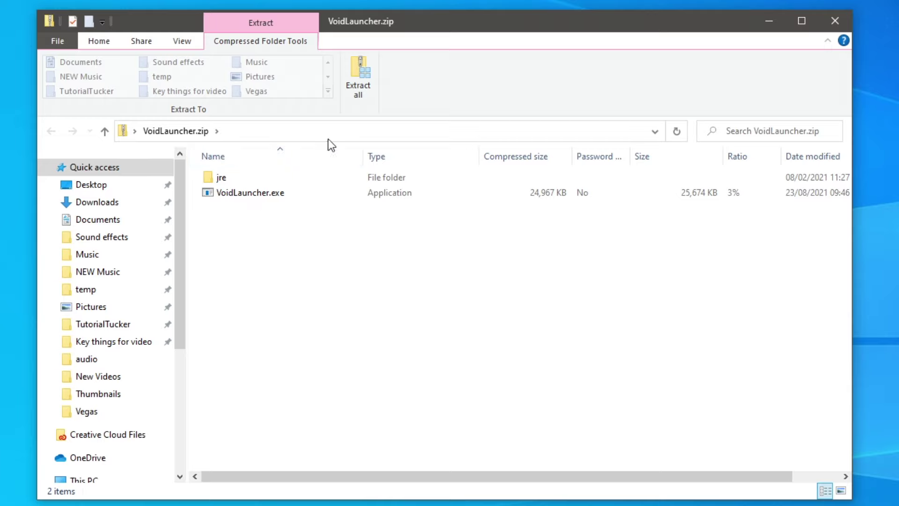
{"action": "left_click", "coordinate": [361, 74]}
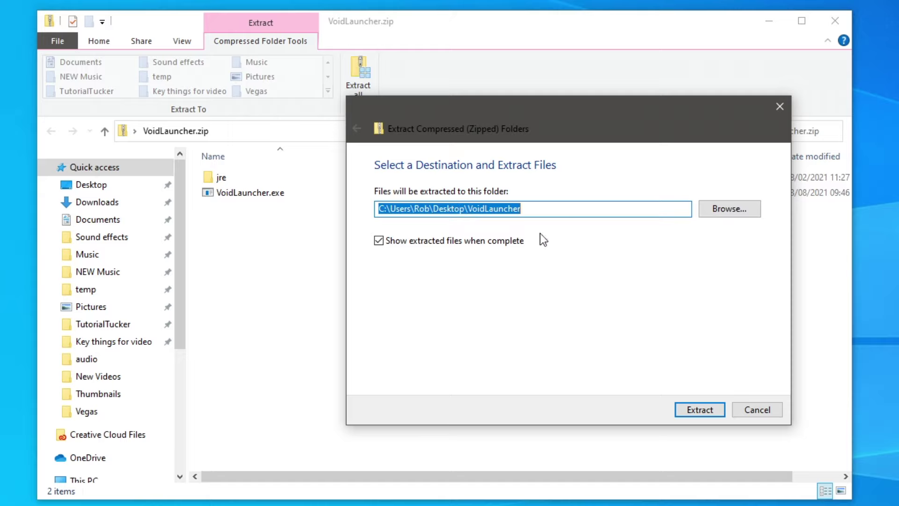
{"action": "left_click", "coordinate": [714, 409]}
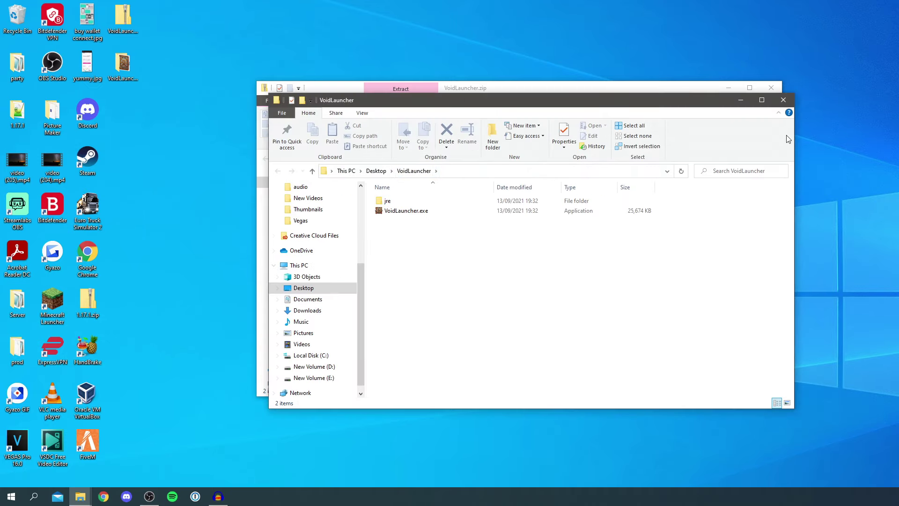
Close both Explorer windows, run VoidLauncher.exe from the desktop folder, and show SmartScreen's details
{"action": "left_click", "coordinate": [783, 100]}
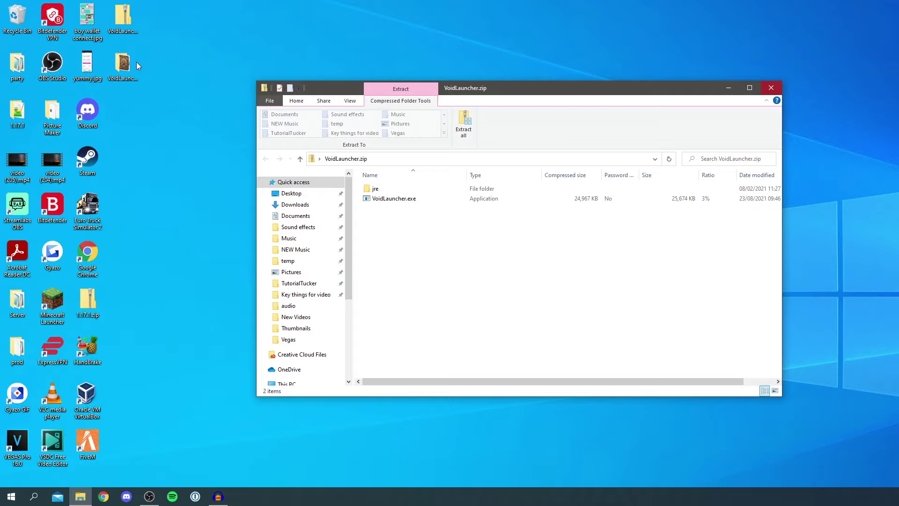
{"action": "key", "text": "alt+F4"}
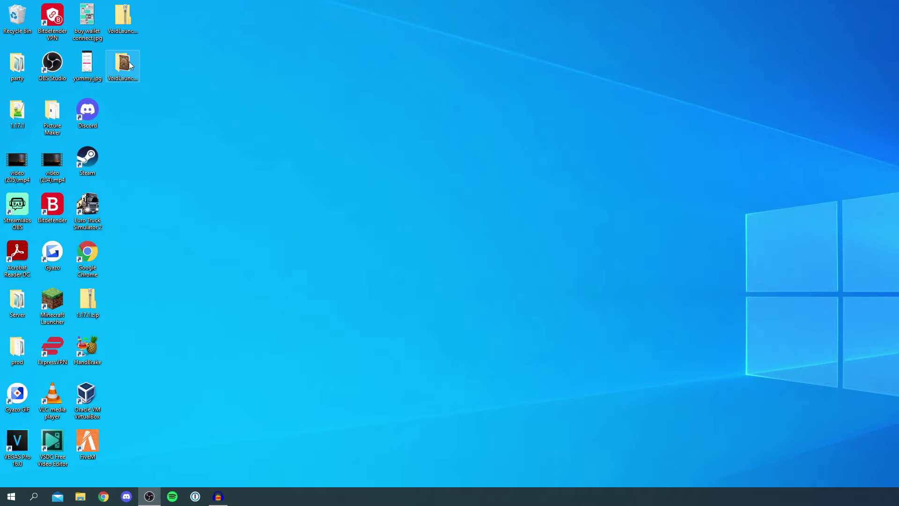
{"action": "double_click", "coordinate": [124, 64]}
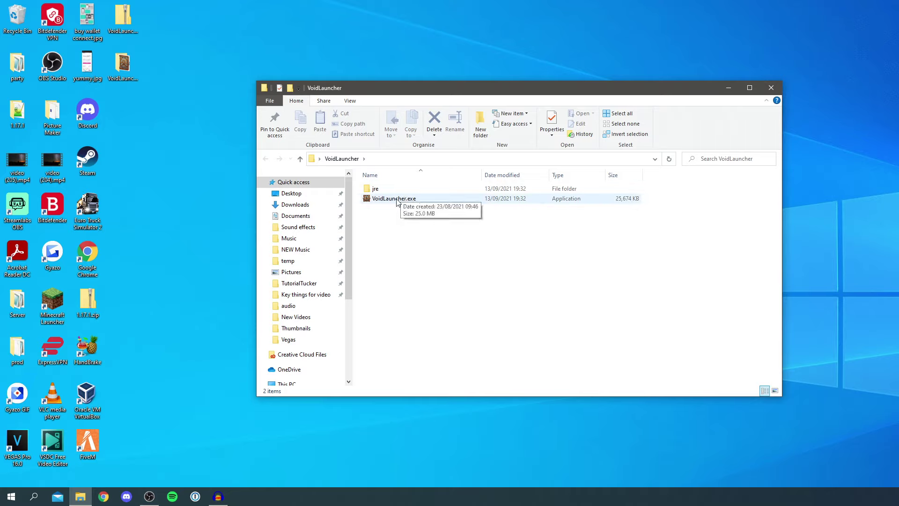
{"action": "double_click", "coordinate": [396, 201]}
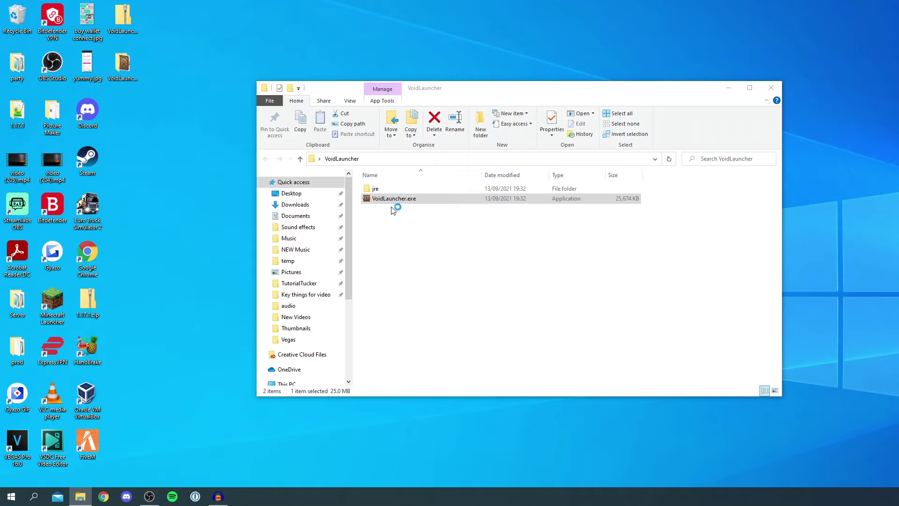
{"action": "left_click", "coordinate": [499, 179]}
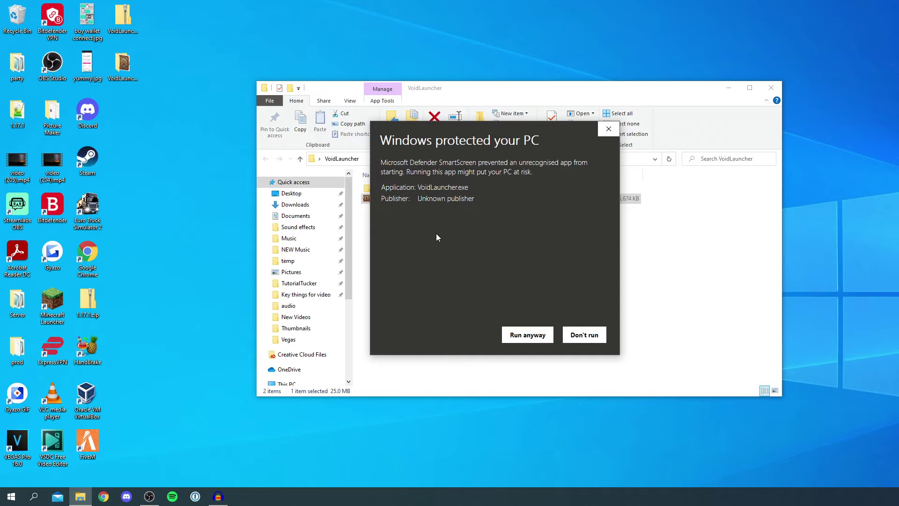
Choose Run anyway on the SmartScreen warning to launch VoidLauncher.exe
{"action": "left_click", "coordinate": [533, 338]}
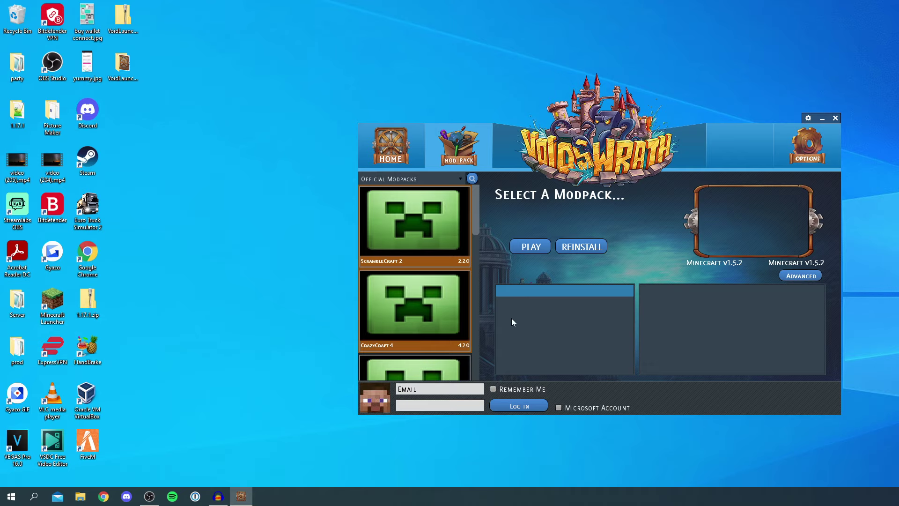
Log in with the account username and password, then select the CrazyCraft 4 modpack
{"action": "left_click", "coordinate": [440, 388]}
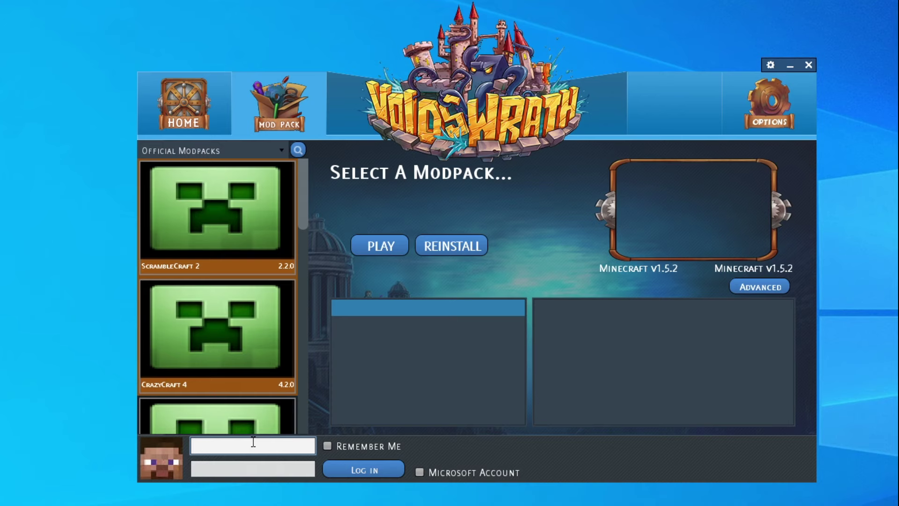
{"action": "key", "text": "Return"}
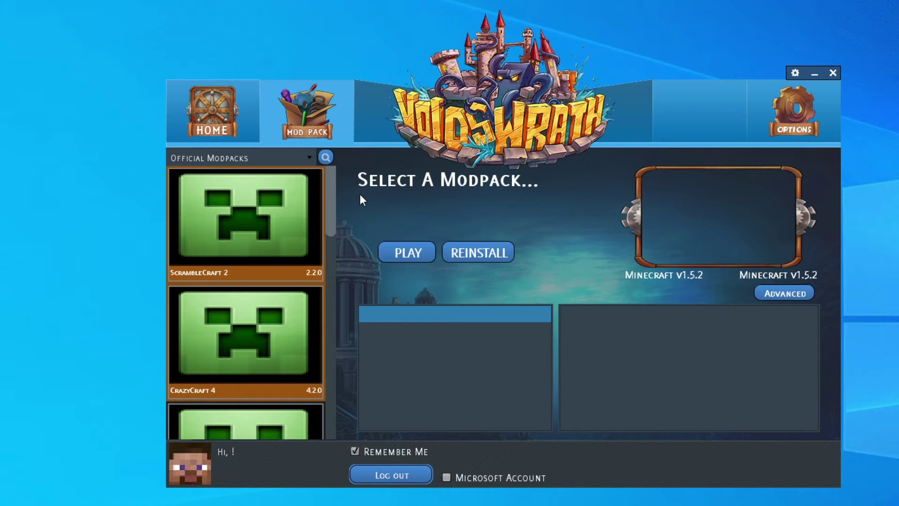
{"action": "left_click", "coordinate": [241, 348]}
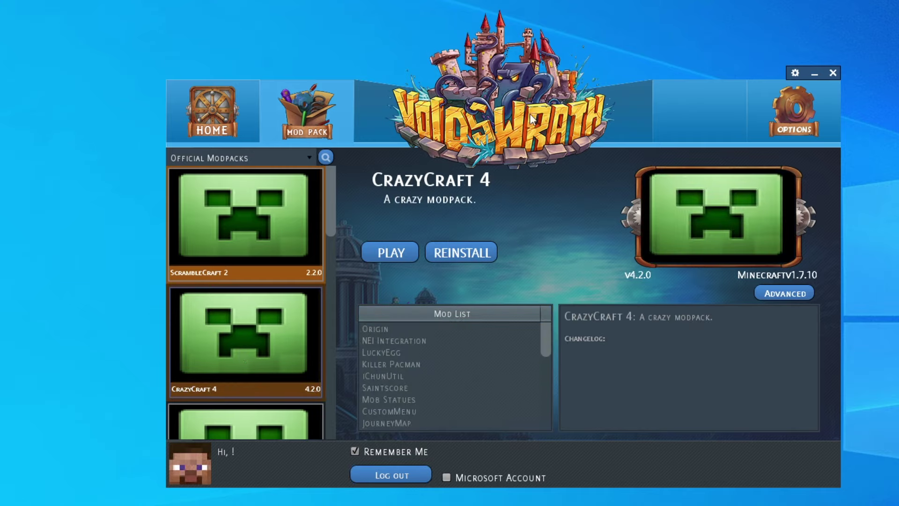
Check the launcher Options, return to CrazyCraft 4 and press PLAY to start its download
{"action": "mouse_move", "coordinate": [547, 333]}
{"action": "left_mouse_down"}
{"action": "mouse_move", "coordinate": [546, 407]}
{"action": "mouse_move", "coordinate": [558, 322]}
{"action": "left_mouse_up"}
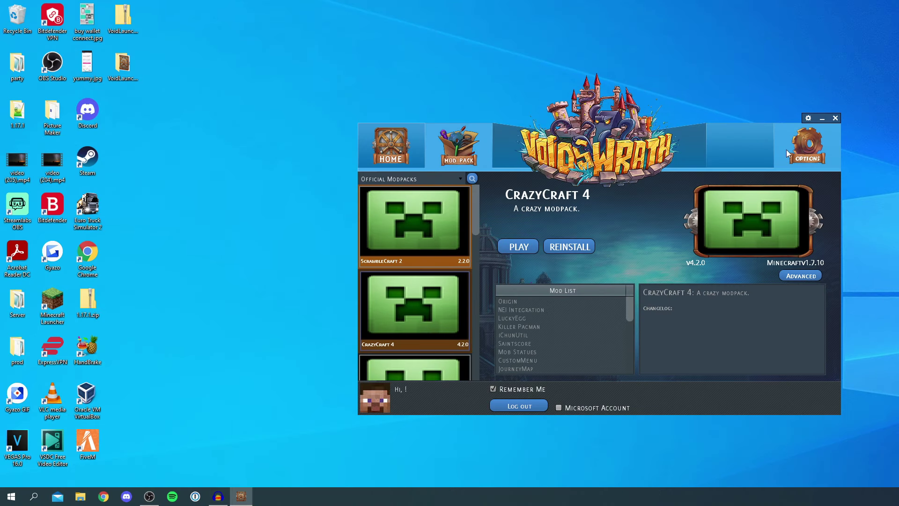
{"action": "left_click", "coordinate": [807, 147]}
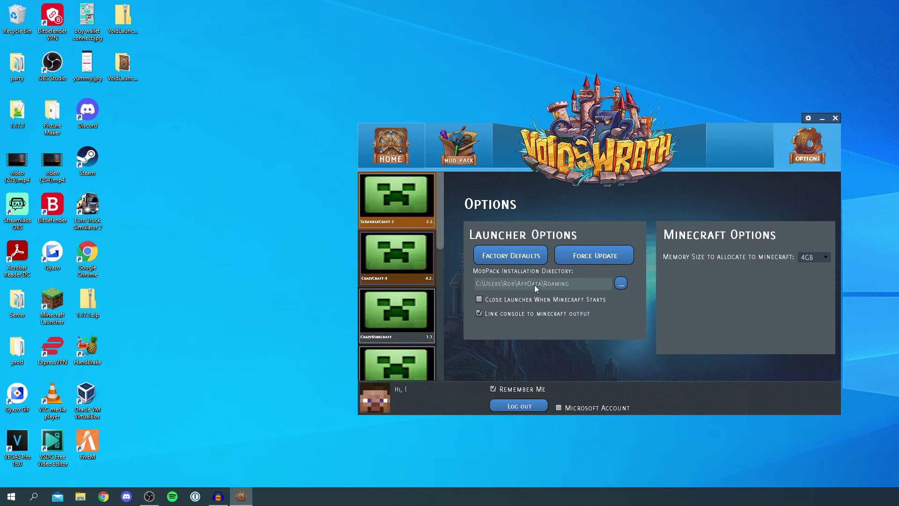
{"action": "left_click", "coordinate": [458, 146]}
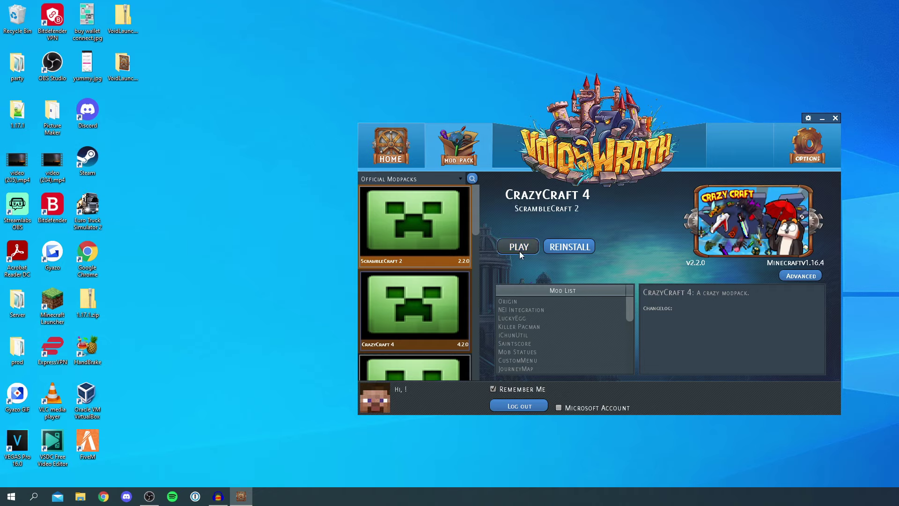
{"action": "left_click", "coordinate": [519, 248]}
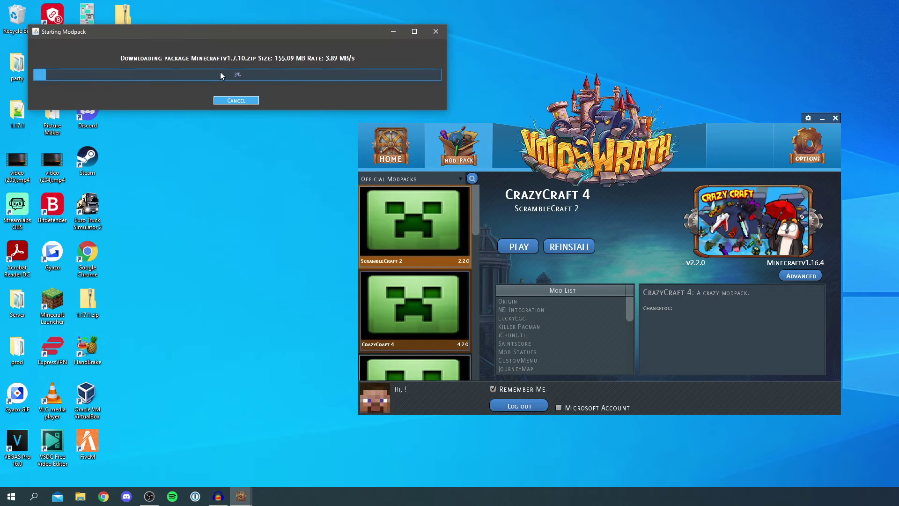
Move the Starting Modpack window aside while Minecraftv1.7.10.zip downloads
{"action": "left_click_drag", "start_coordinate": [225, 31], "coordinate": [560, 242]}
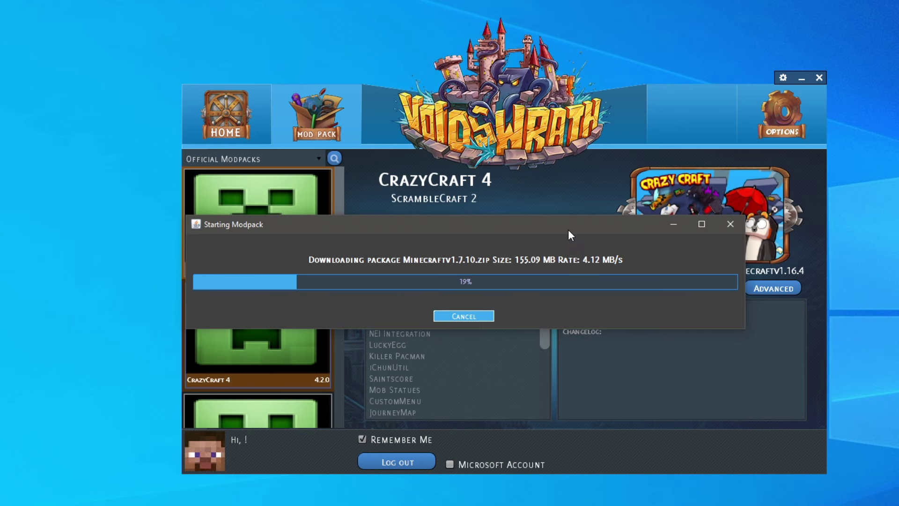
{"action": "left_click_drag", "start_coordinate": [569, 230], "coordinate": [610, 243]}
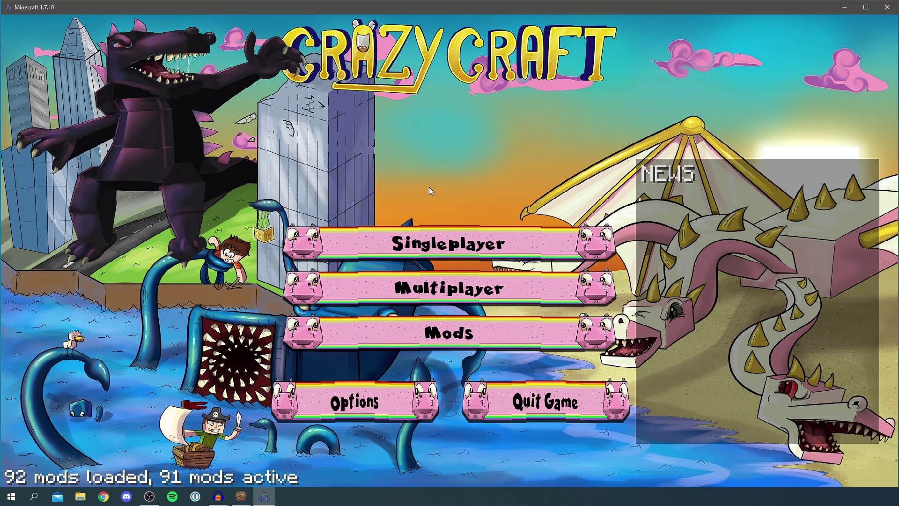
From Singleplayer, create a world named New World with game mode set to Creative
{"action": "left_click", "coordinate": [435, 241]}
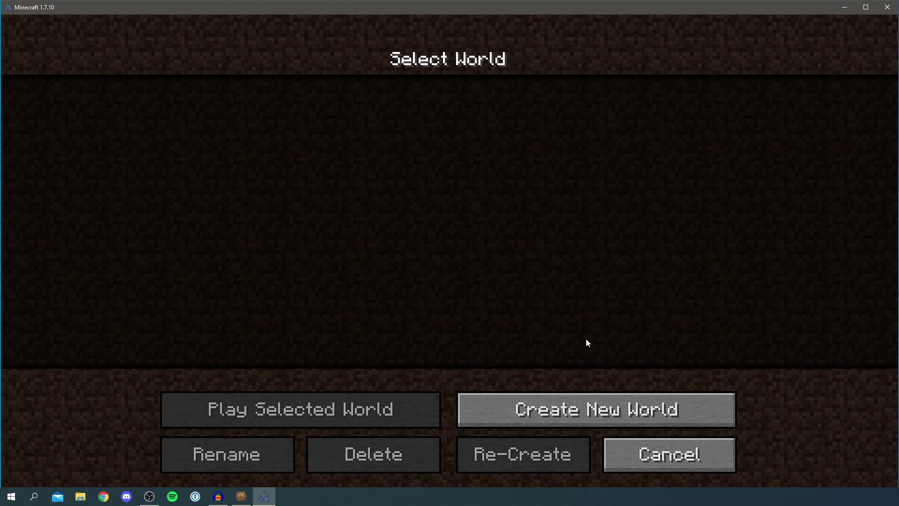
{"action": "left_click", "coordinate": [595, 405]}
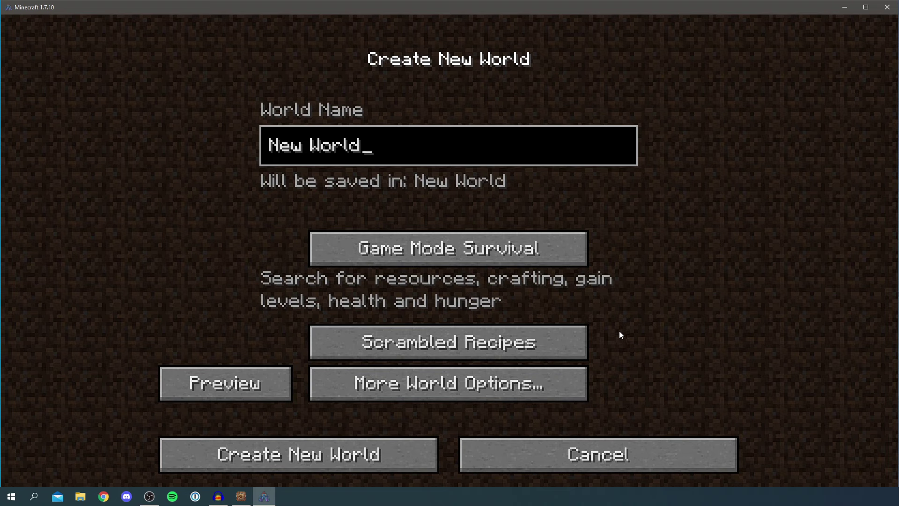
{"action": "left_click", "coordinate": [468, 248]}
{"action": "left_click", "coordinate": [473, 249]}
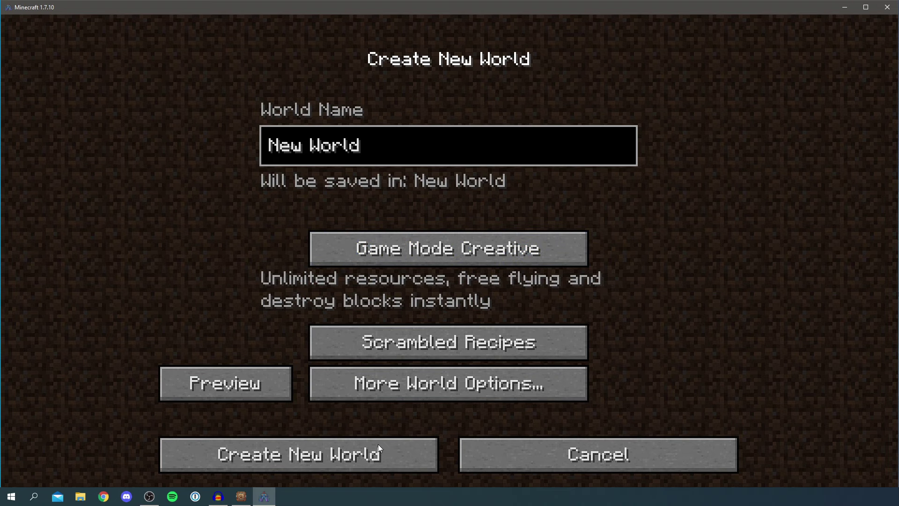
{"action": "left_click", "coordinate": [379, 440]}
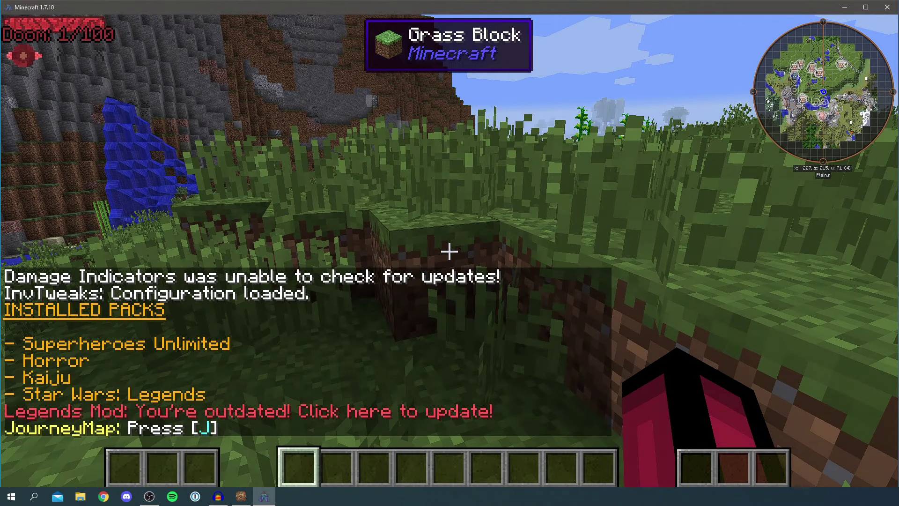
Walk toward the plains and browse the creative and survival inventory views
{"action": "key", "text": "w"}
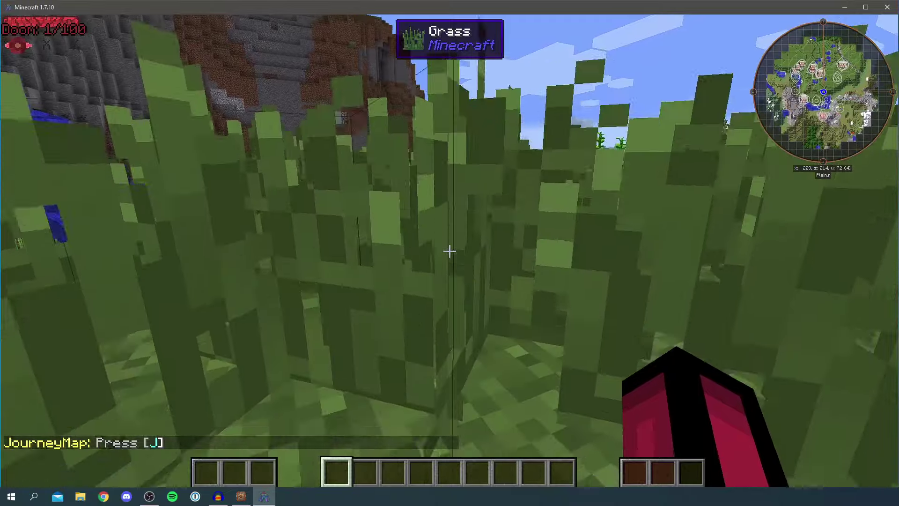
{"action": "key", "text": "e"}
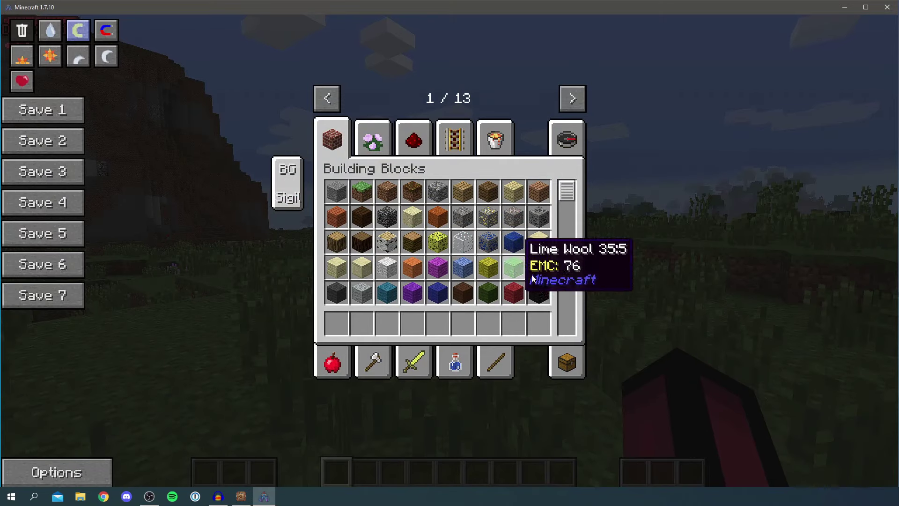
{"action": "left_click", "coordinate": [568, 364]}
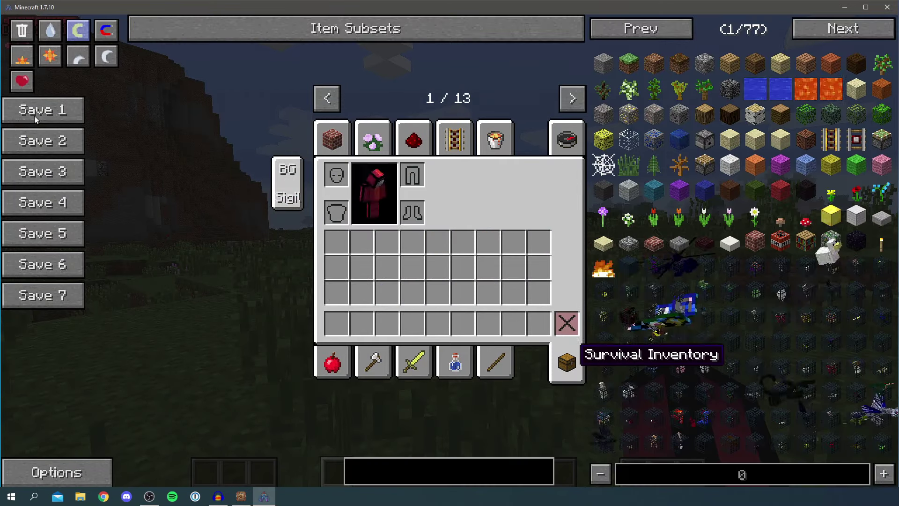
{"action": "scroll", "coordinate": [747, 359], "scroll_direction": "down", "scroll_amount": 2}
{"action": "key", "text": "e"}
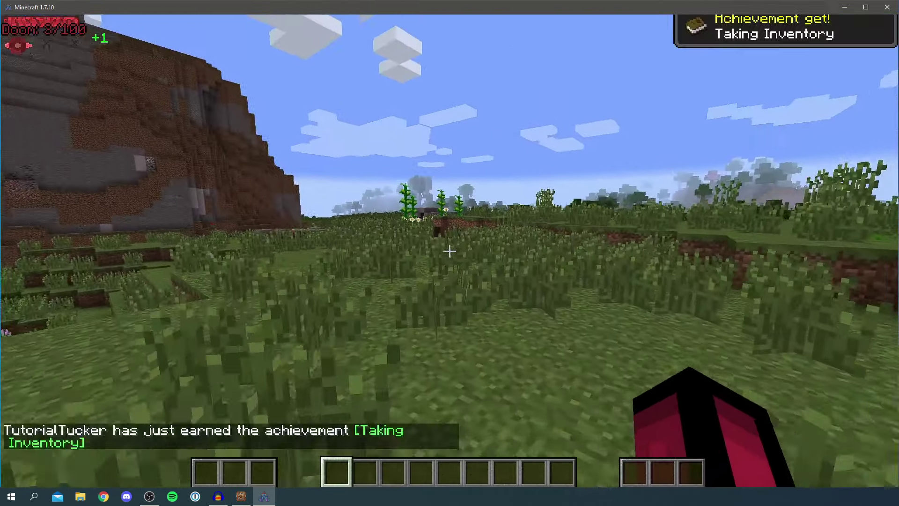
Walk across the plains, break a grass block, and look back toward the horizon
{"action": "key", "text": "w"}
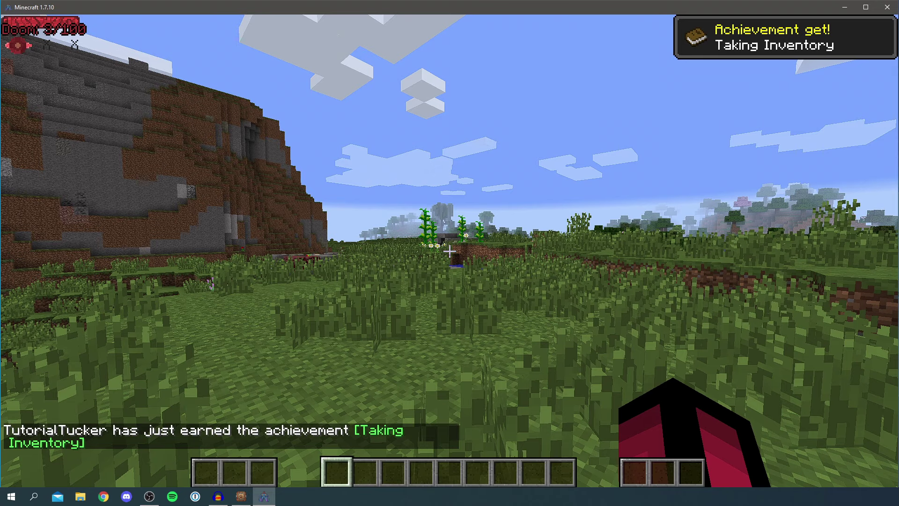
{"action": "left_click", "coordinate": [449, 252]}
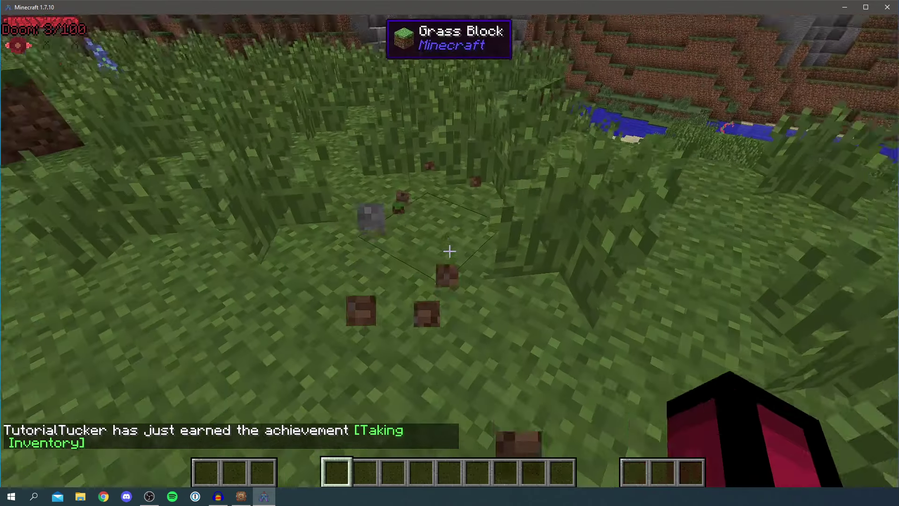
{"action": "key", "text": "backslash"}
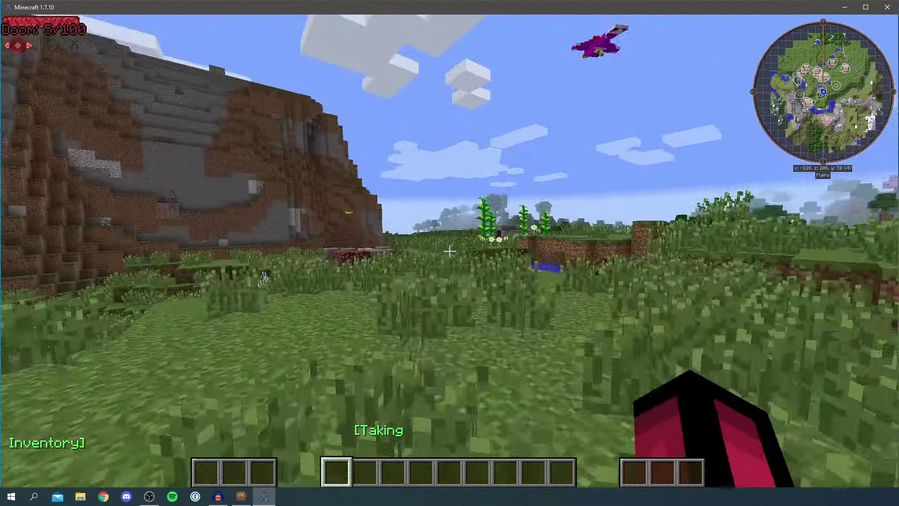
Lower Render Distance in Video Settings from 12 to 7 chunks, then walk toward the pond
{"action": "key", "text": "e"}
{"action": "key", "text": "Escape"}
{"action": "key", "text": "Escape"}
{"action": "left_click", "coordinate": [434, 257]}
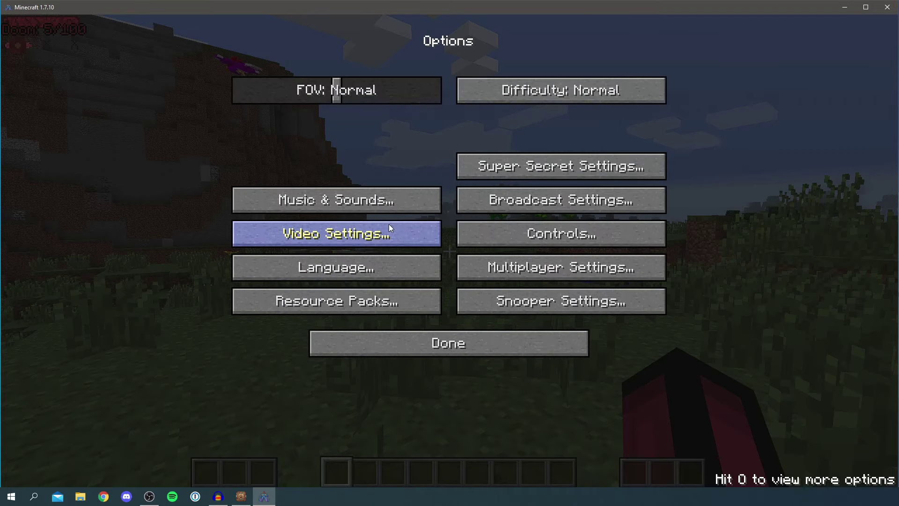
{"action": "left_click", "coordinate": [388, 234]}
{"action": "left_click_drag", "start_coordinate": [527, 79], "coordinate": [496, 78]}
{"action": "key", "text": "Escape"}
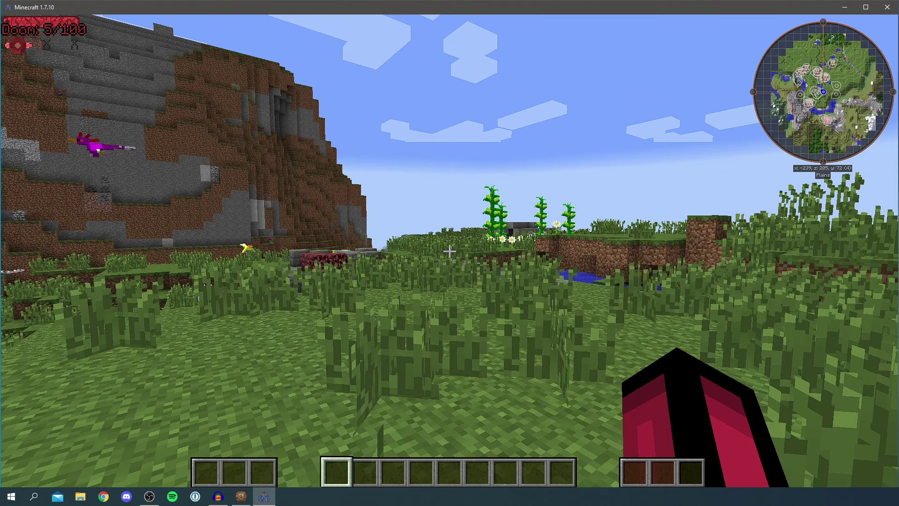
{"action": "key", "text": "w"}
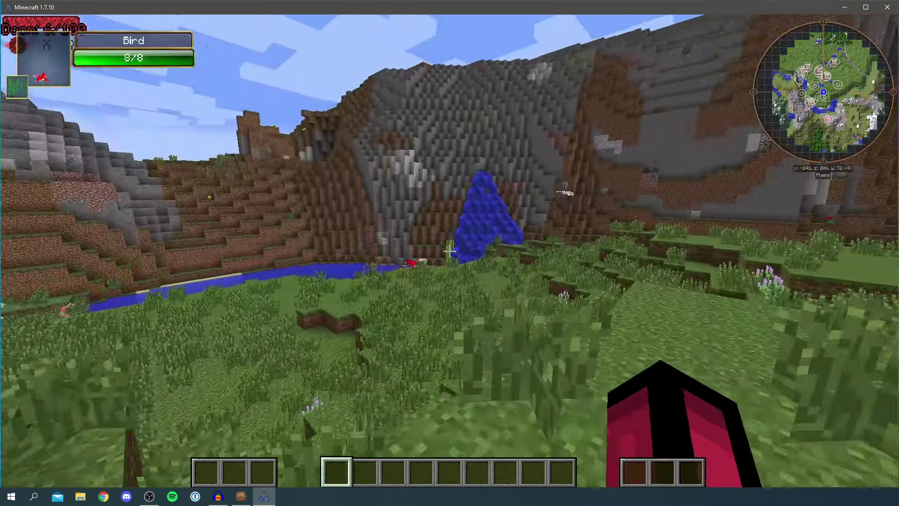
{"action": "key", "text": "w"}
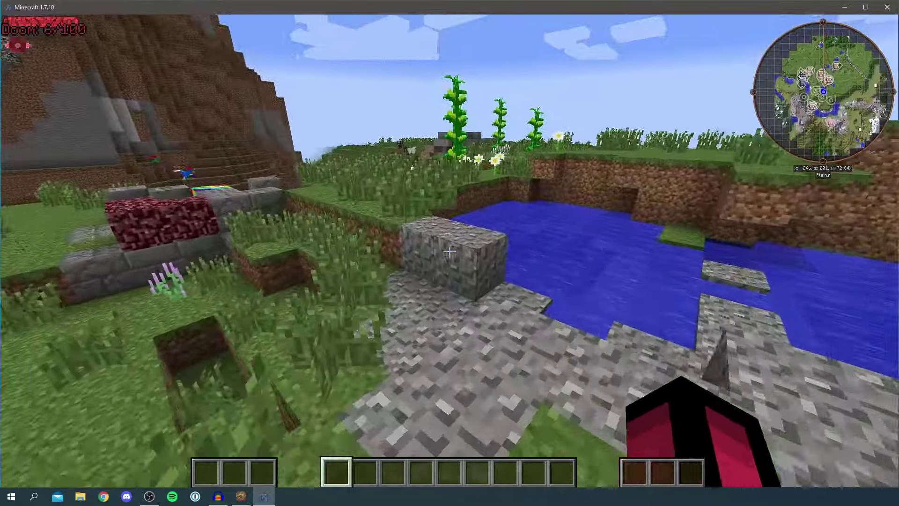